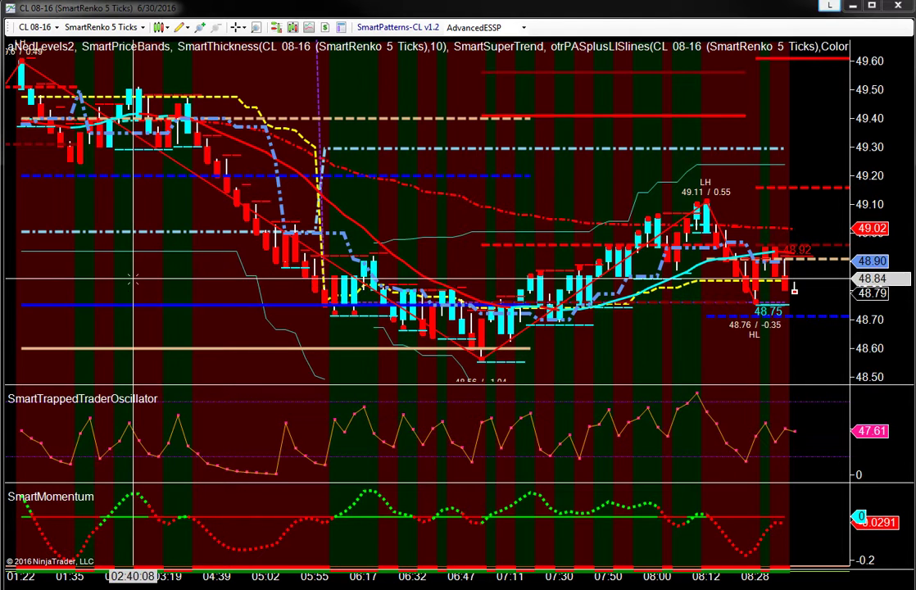
Add the SmartBreakPoints indicator to the CL 08-16 SmartRenko chart's applied indicators.
{"action": "right_click", "coordinate": [132, 278]}
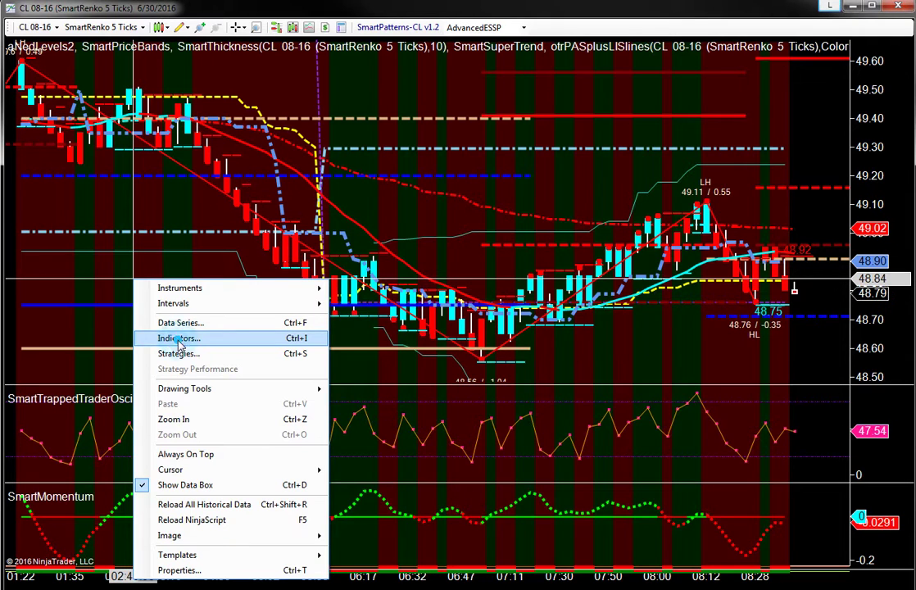
{"action": "left_click", "coordinate": [179, 340]}
{"action": "left_click_drag", "start_coordinate": [531, 178], "coordinate": [530, 353]}
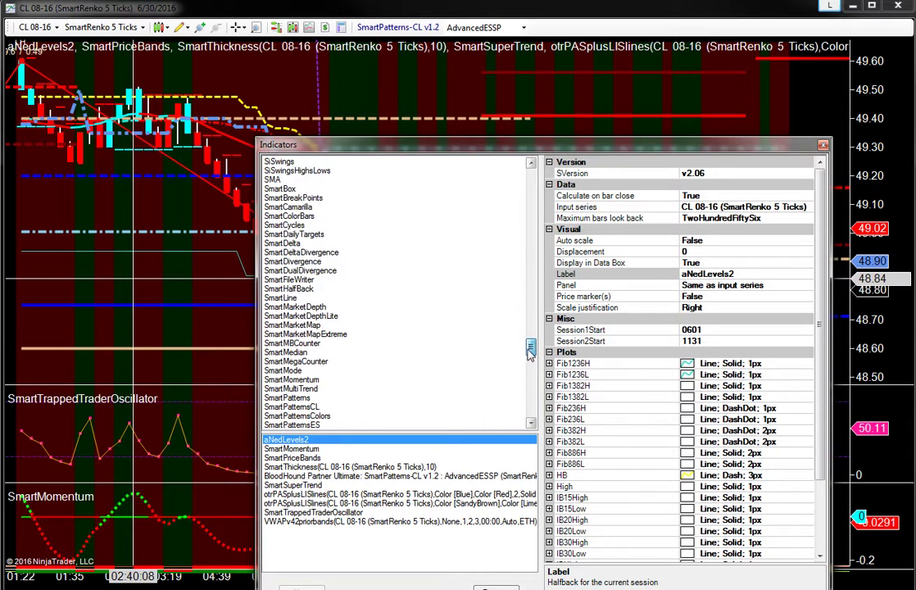
{"action": "left_click", "coordinate": [293, 197]}
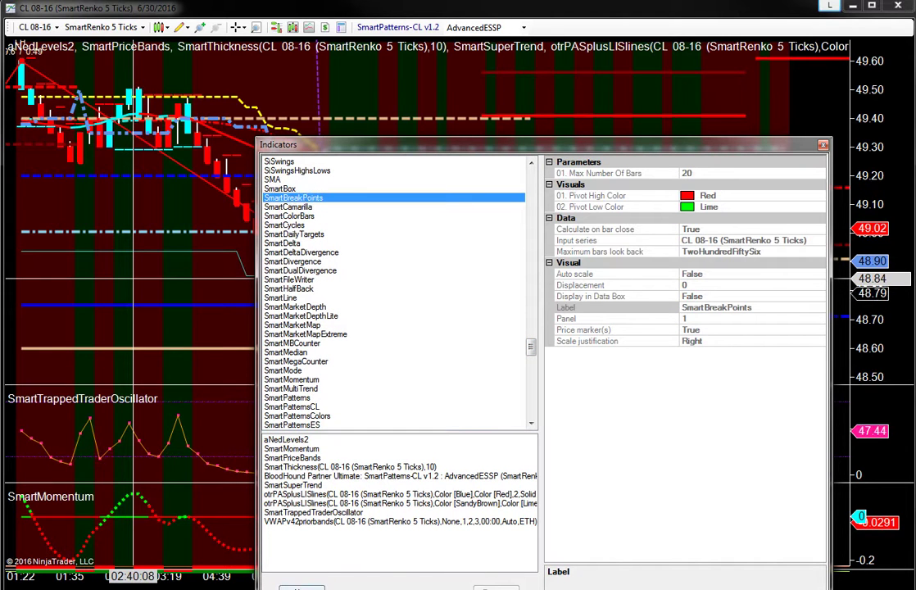
{"action": "double_click", "coordinate": [292, 198]}
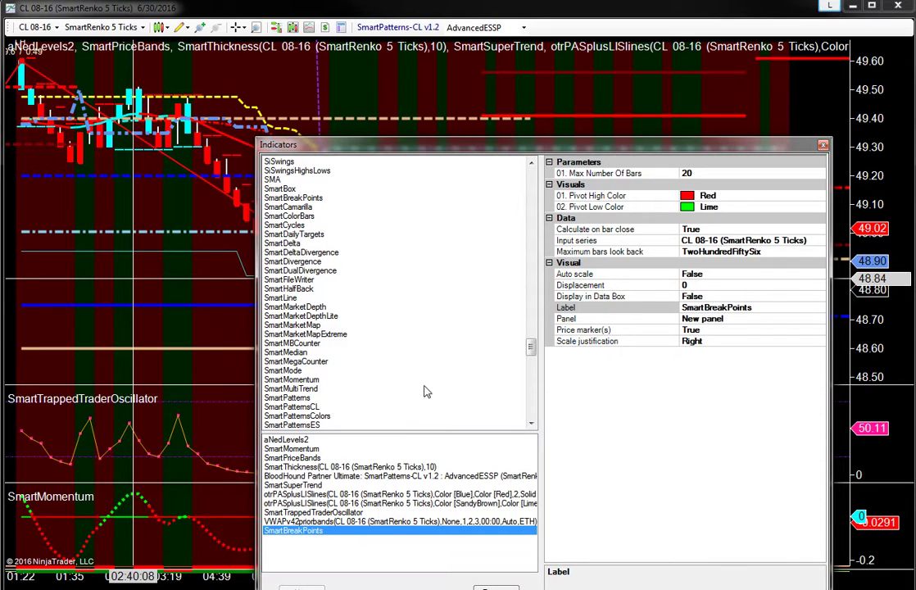
{"action": "left_click_drag", "start_coordinate": [460, 147], "coordinate": [462, 100]}
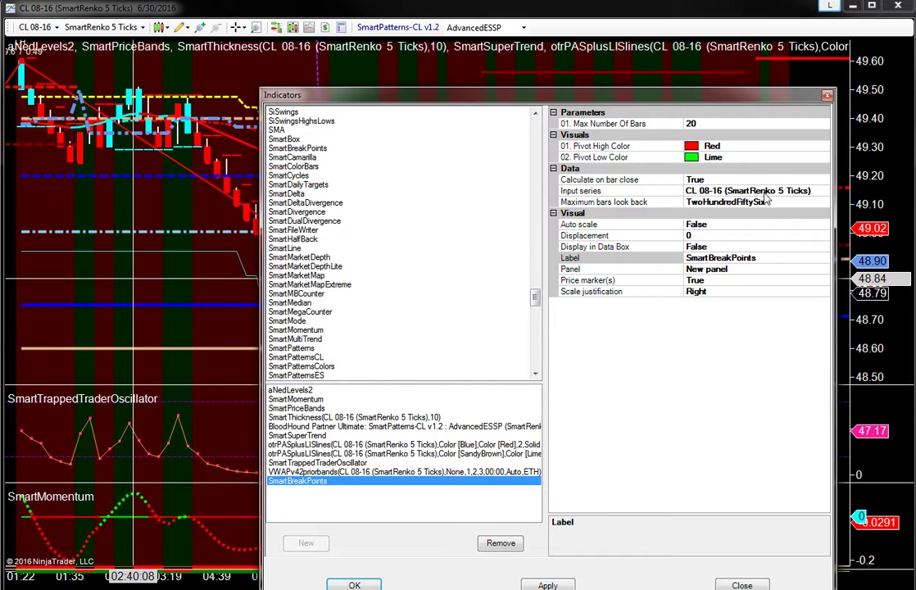
Set the input series of SmartBreakPoints to the SmartMomentum indicator and apply it to the chart.
{"action": "left_click", "coordinate": [688, 192]}
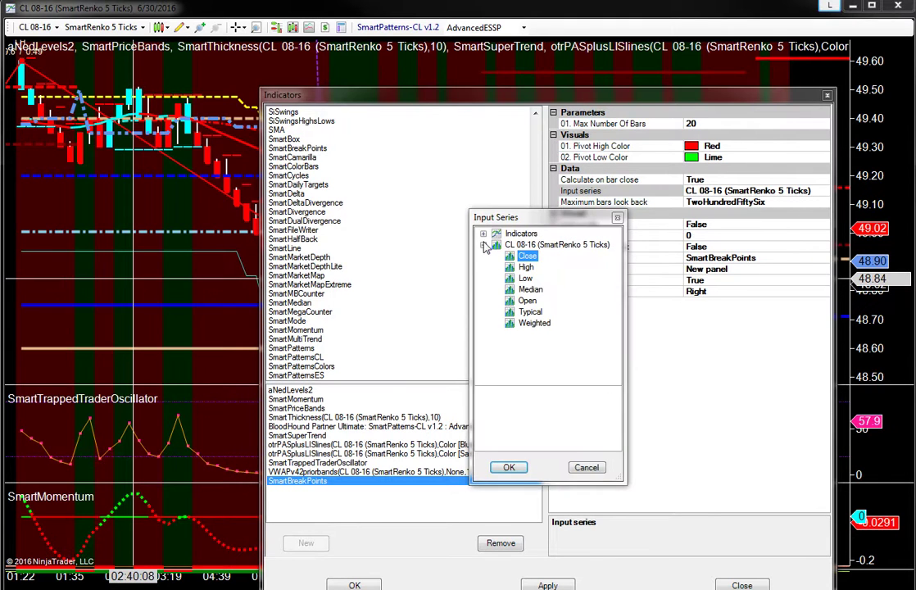
{"action": "left_click", "coordinate": [483, 234]}
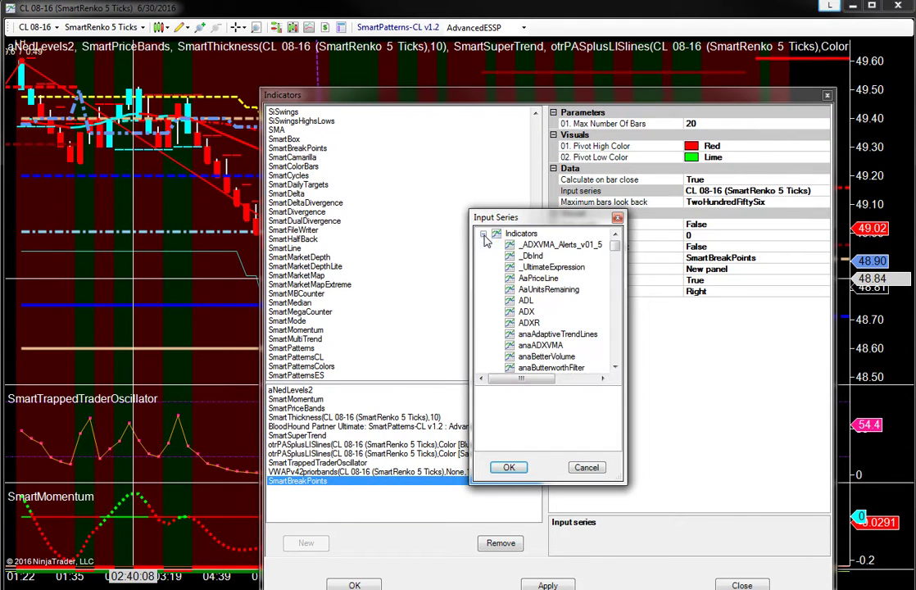
{"action": "left_click_drag", "start_coordinate": [614, 246], "coordinate": [614, 329]}
{"action": "left_click", "coordinate": [546, 335]}
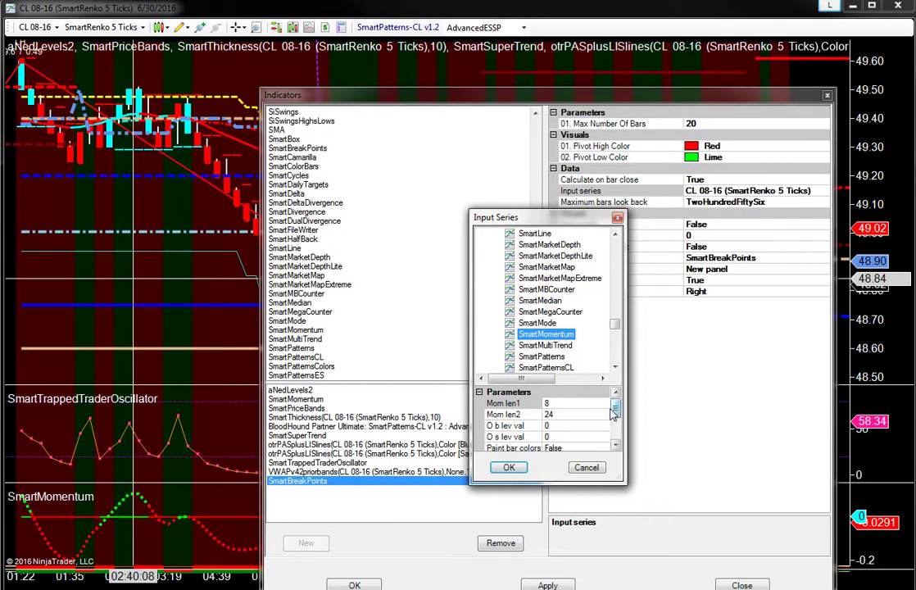
{"action": "left_click_drag", "start_coordinate": [615, 409], "coordinate": [615, 426]}
{"action": "scroll", "coordinate": [544, 390], "scroll_direction": "up", "scroll_amount": 3}
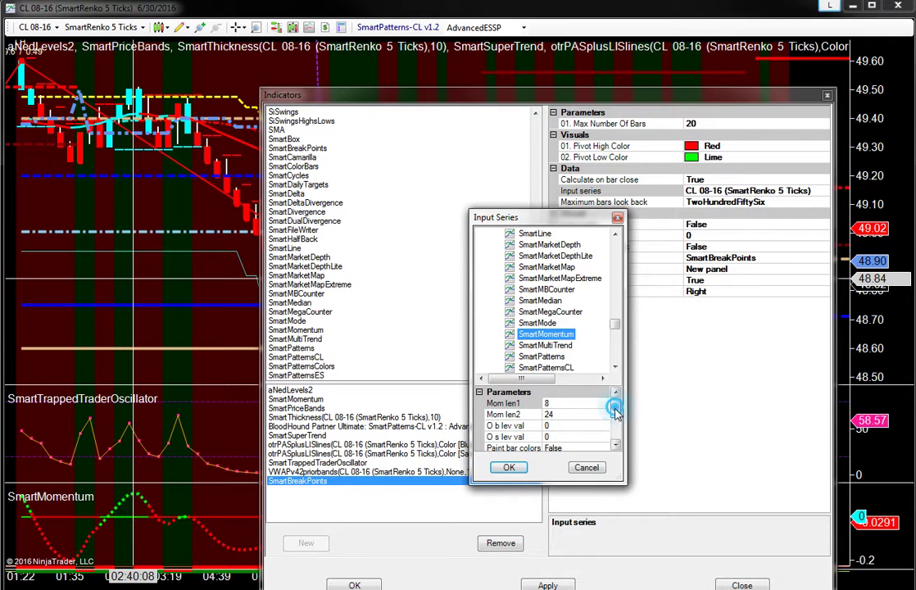
{"action": "scroll", "coordinate": [619, 417], "scroll_direction": "down", "scroll_amount": 2}
{"action": "scroll", "coordinate": [619, 417], "scroll_direction": "up", "scroll_amount": 2}
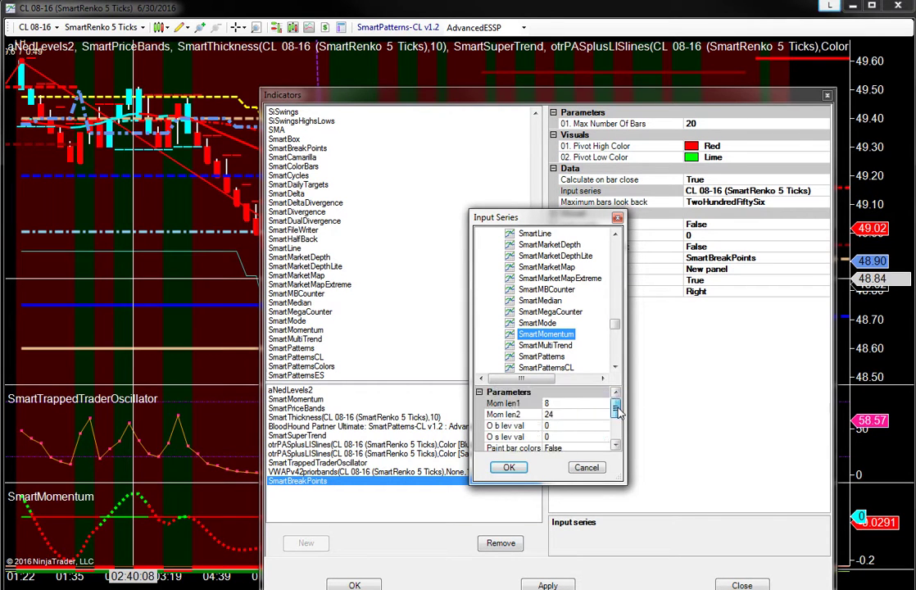
{"action": "left_click", "coordinate": [501, 469]}
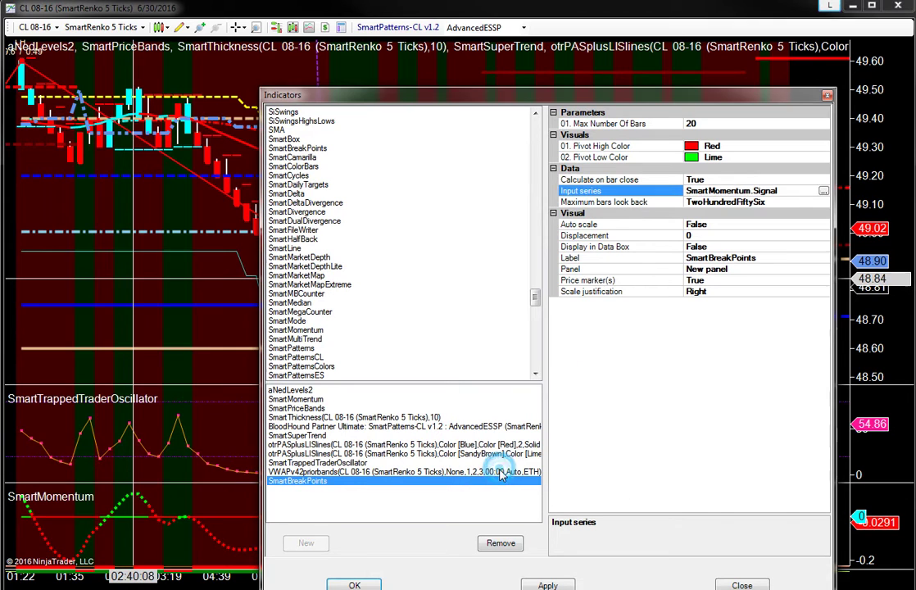
{"action": "left_click", "coordinate": [355, 584]}
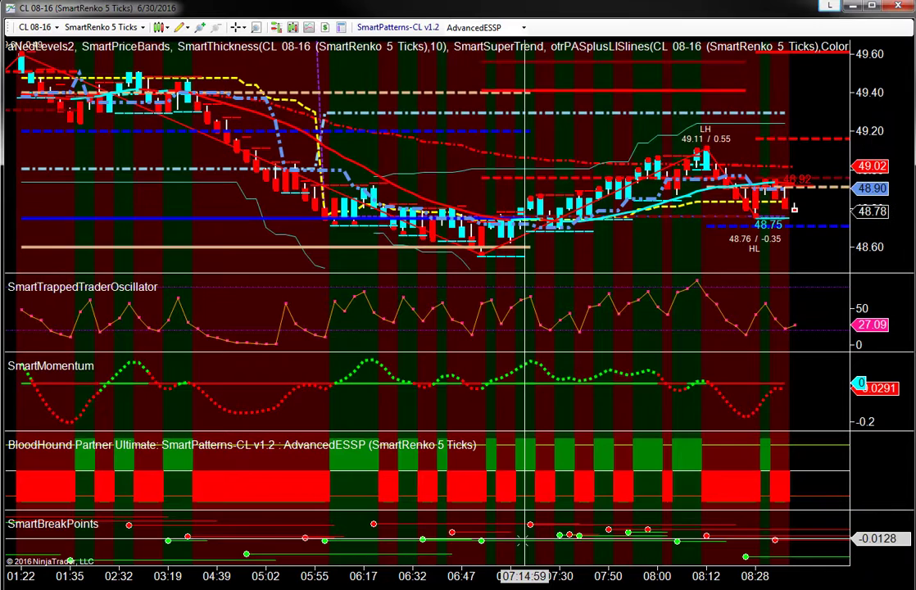
{"action": "right_click", "coordinate": [496, 541]}
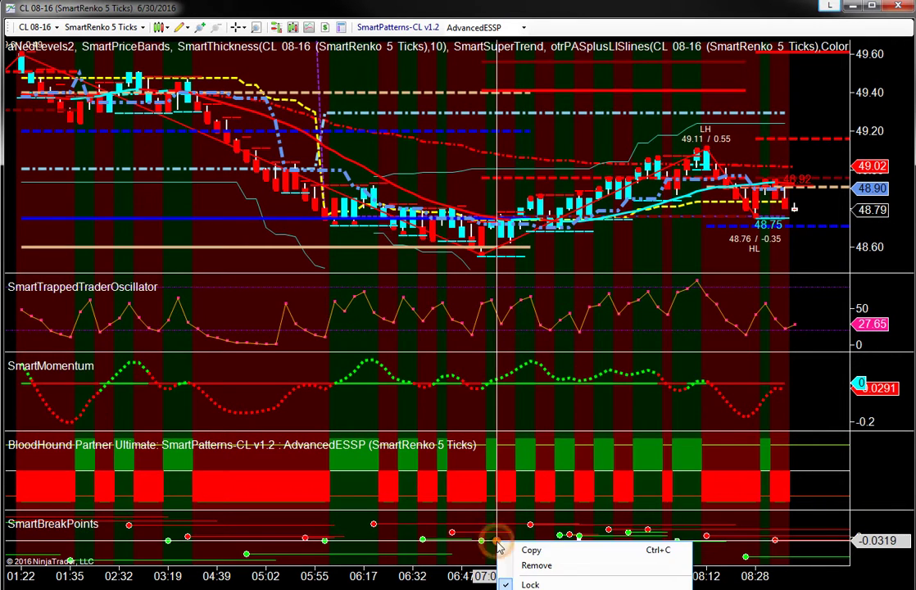
{"action": "left_click", "coordinate": [394, 544]}
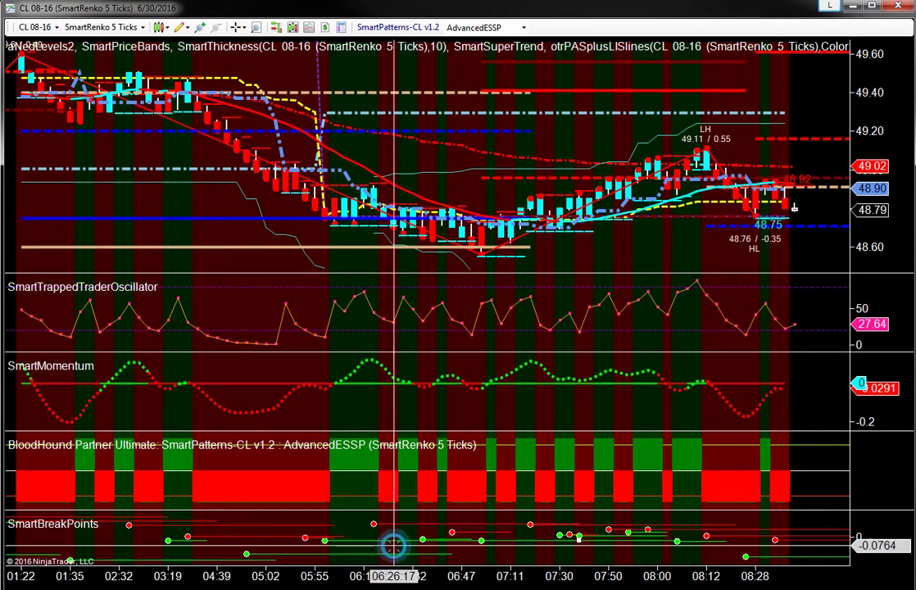
{"action": "right_click", "coordinate": [432, 350]}
{"action": "right_click", "coordinate": [591, 242]}
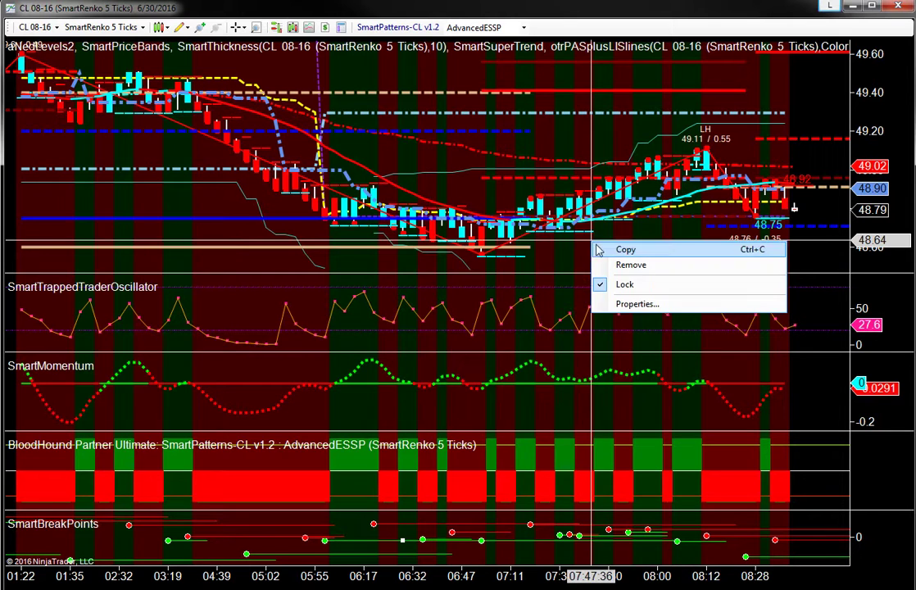
{"action": "left_click", "coordinate": [649, 229]}
Set the plot panel of the existing SmartBreakPoints to 3, the same as SmartMomentum, and apply the change.
{"action": "right_click", "coordinate": [650, 229]}
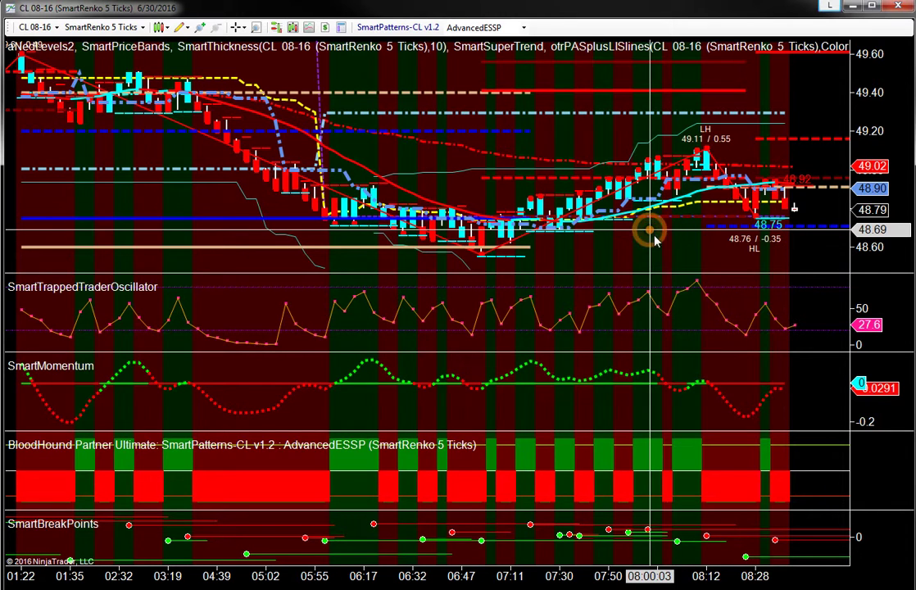
{"action": "left_click", "coordinate": [733, 290]}
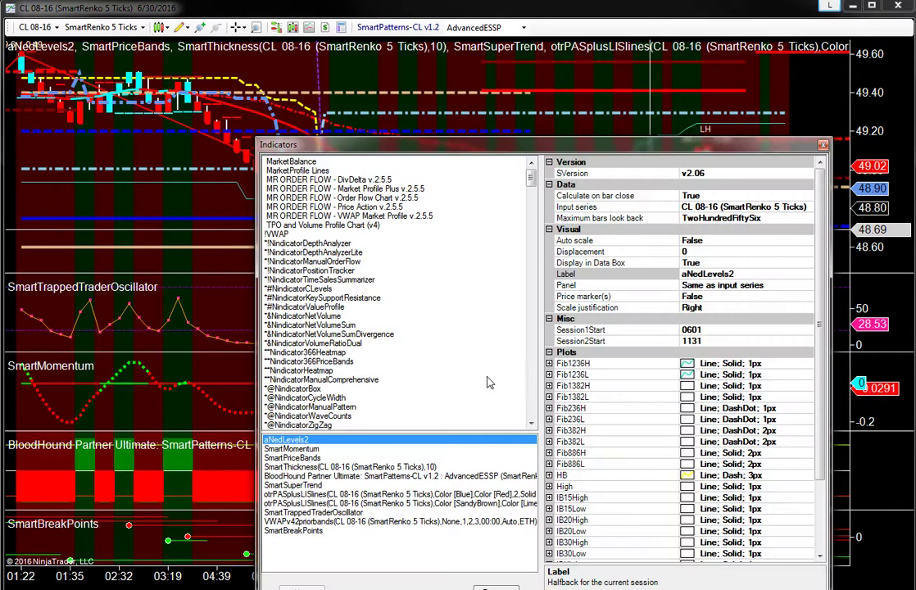
{"action": "left_click", "coordinate": [344, 531]}
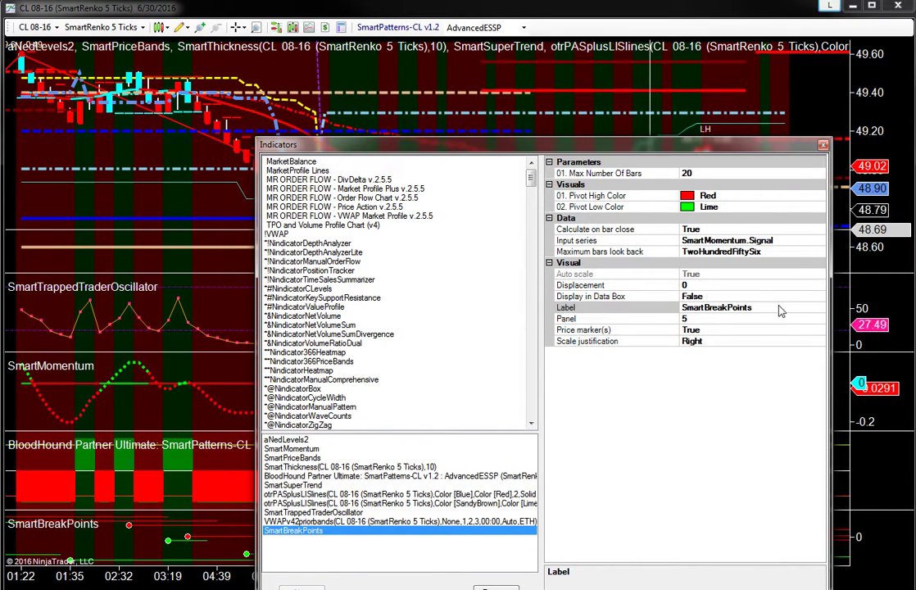
{"action": "left_click", "coordinate": [738, 318]}
{"action": "type", "text": "4"}
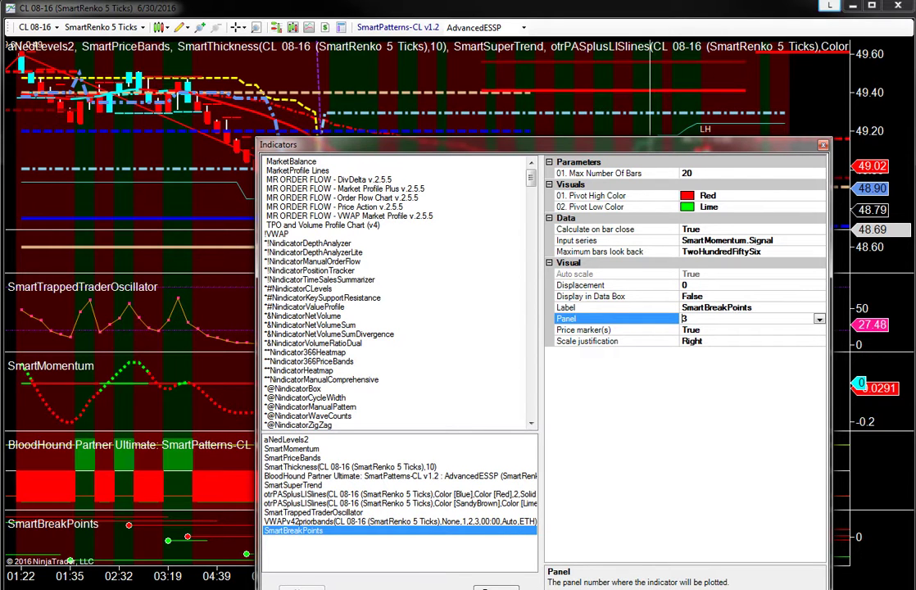
{"action": "key", "text": "Return"}
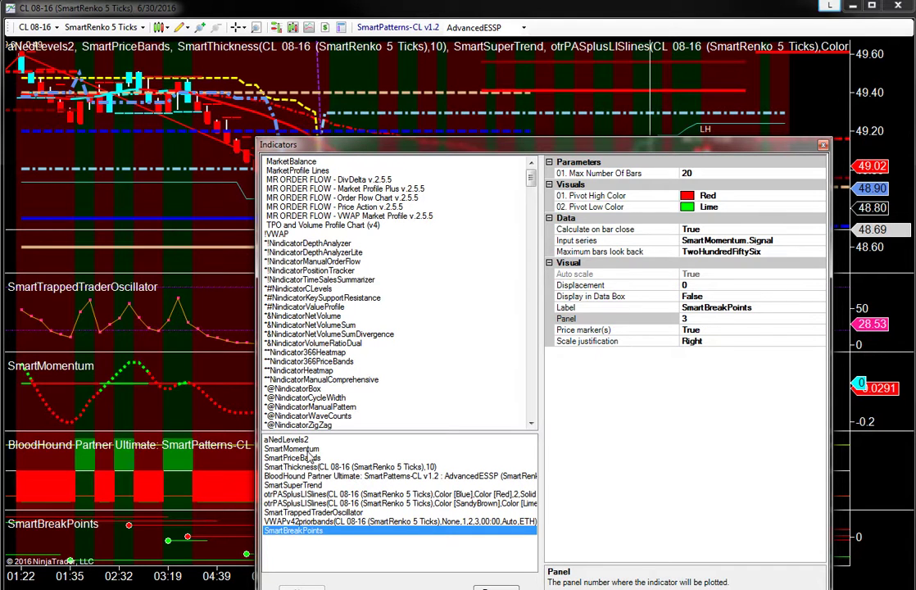
{"action": "left_click", "coordinate": [292, 449]}
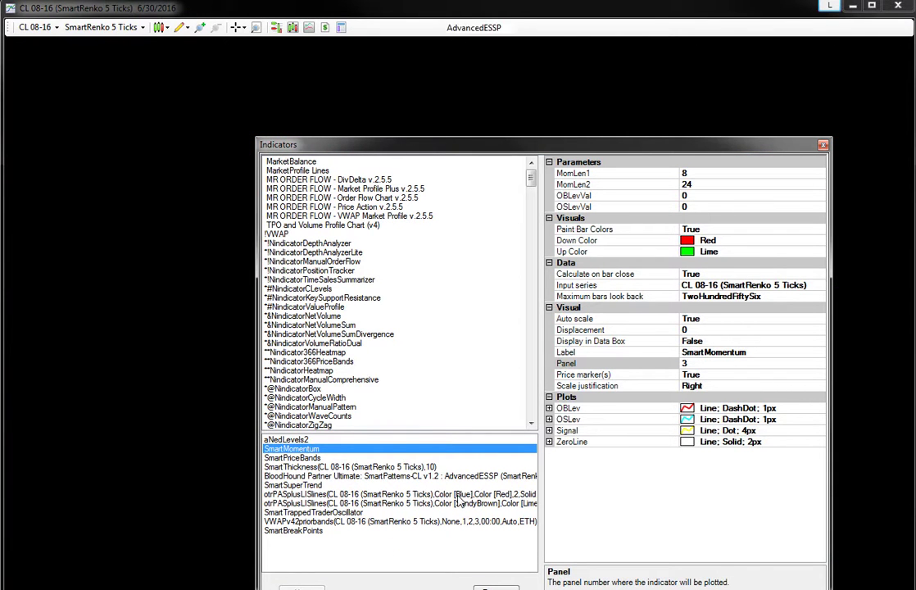
{"action": "key", "text": "Return"}
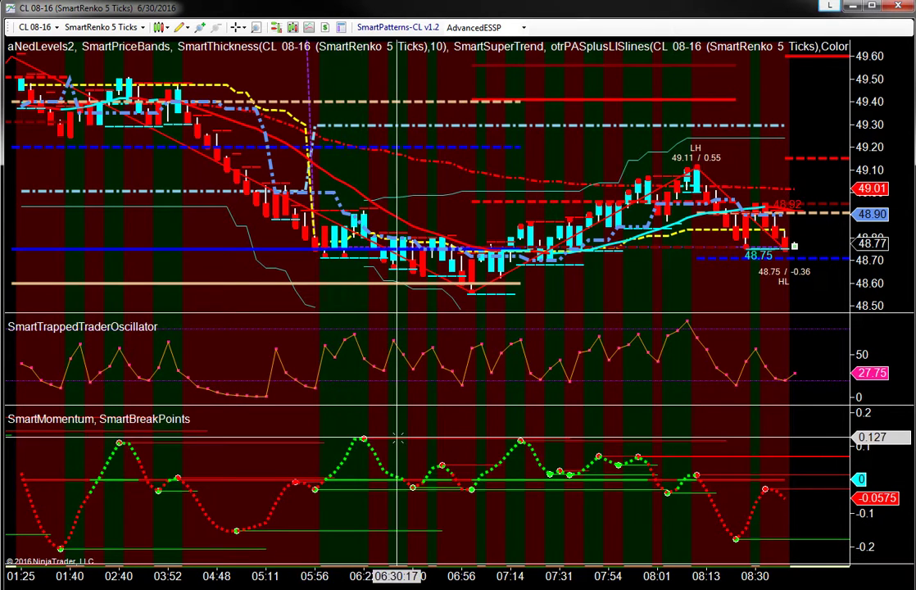
Add a second SmartBreakPoints indicator to the chart's applied indicators.
{"action": "left_click", "coordinate": [153, 222]}
{"action": "left_click", "coordinate": [203, 282]}
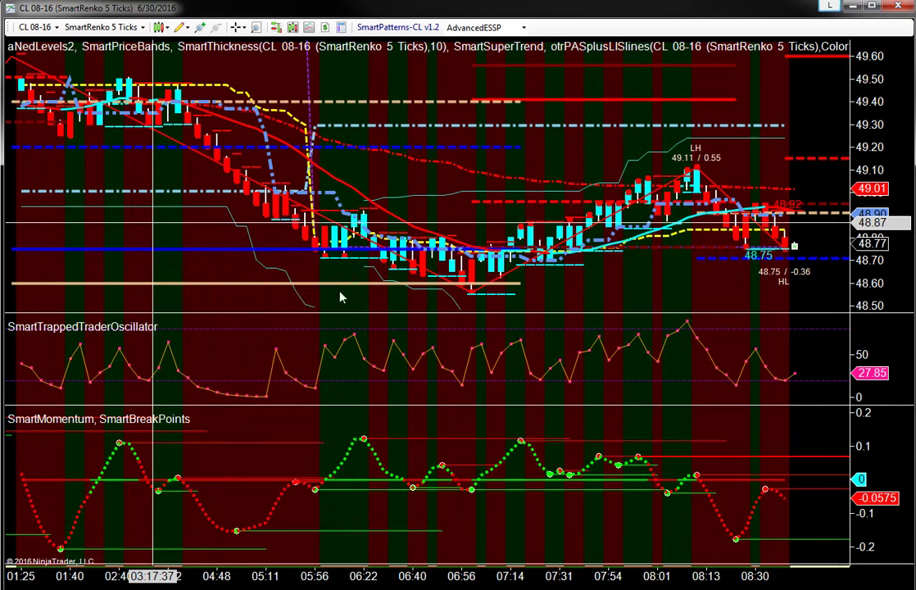
{"action": "left_click_drag", "start_coordinate": [533, 188], "coordinate": [533, 347]}
{"action": "left_click", "coordinate": [294, 306]}
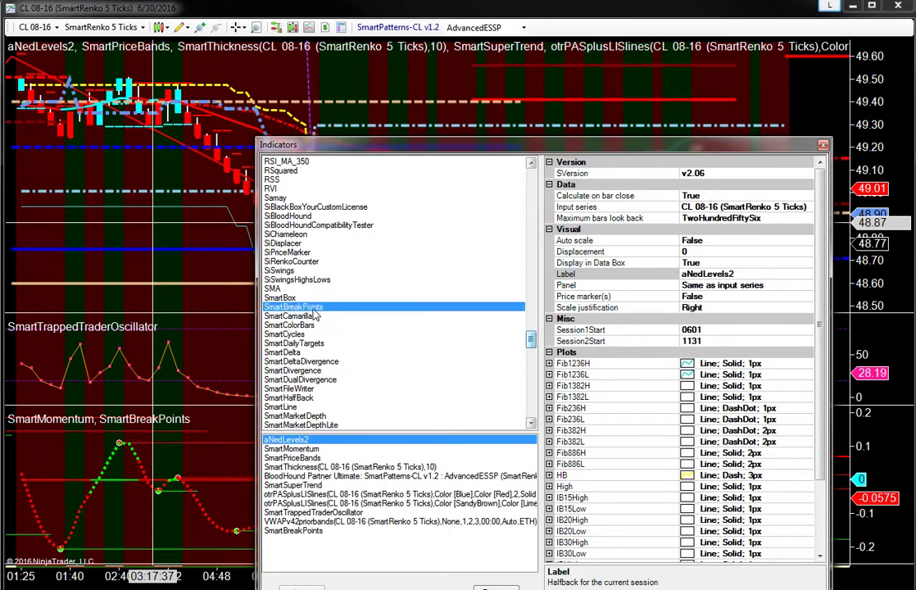
{"action": "double_click", "coordinate": [293, 306]}
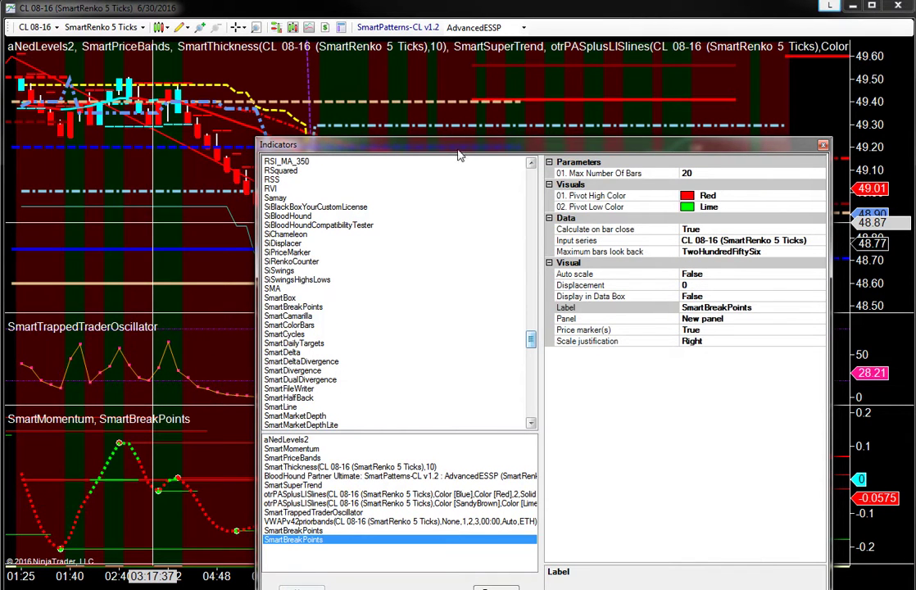
{"action": "left_click_drag", "start_coordinate": [399, 144], "coordinate": [397, 112]}
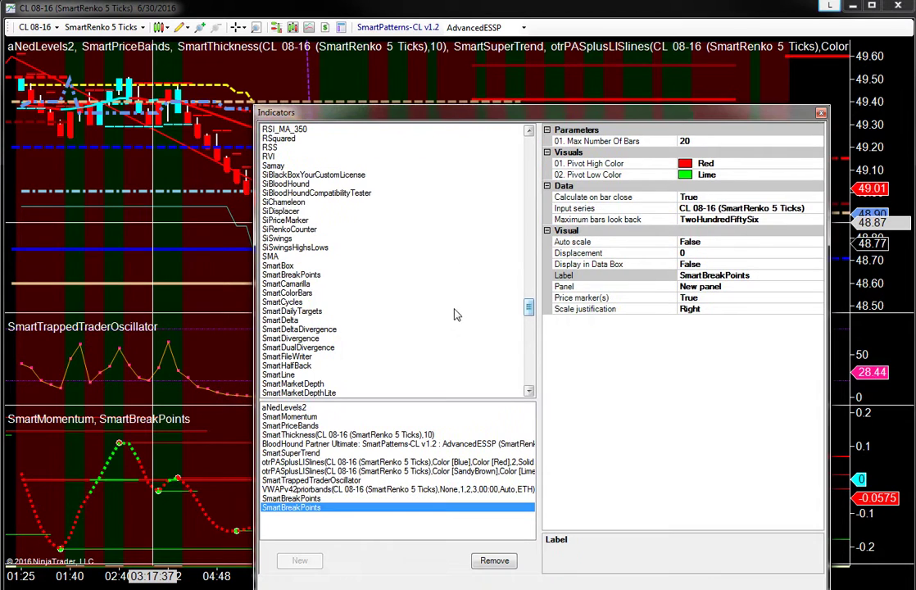
Set the second SmartBreakPoints' input series to the SmartTrappedTraderOscillator indicator.
{"action": "left_click", "coordinate": [783, 209]}
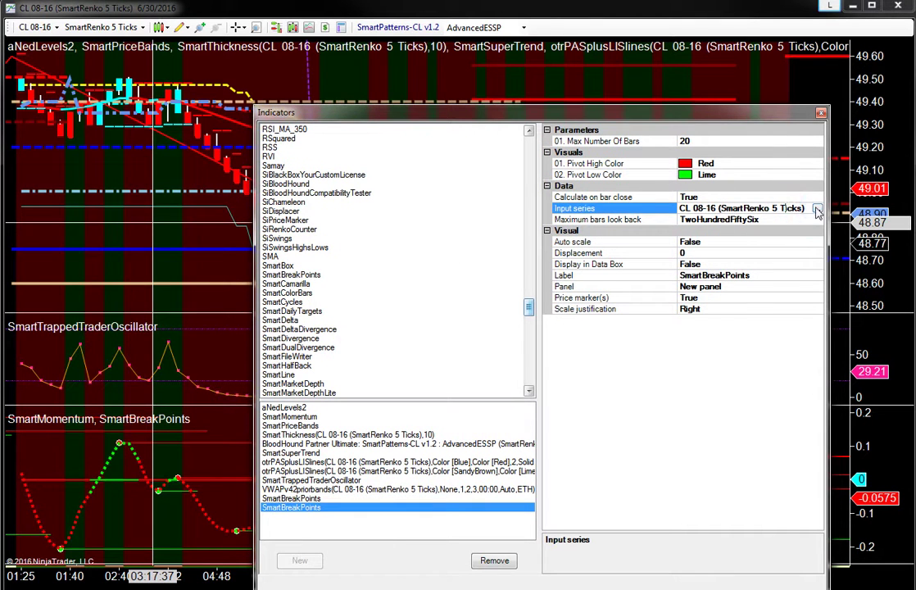
{"action": "left_click", "coordinate": [814, 208]}
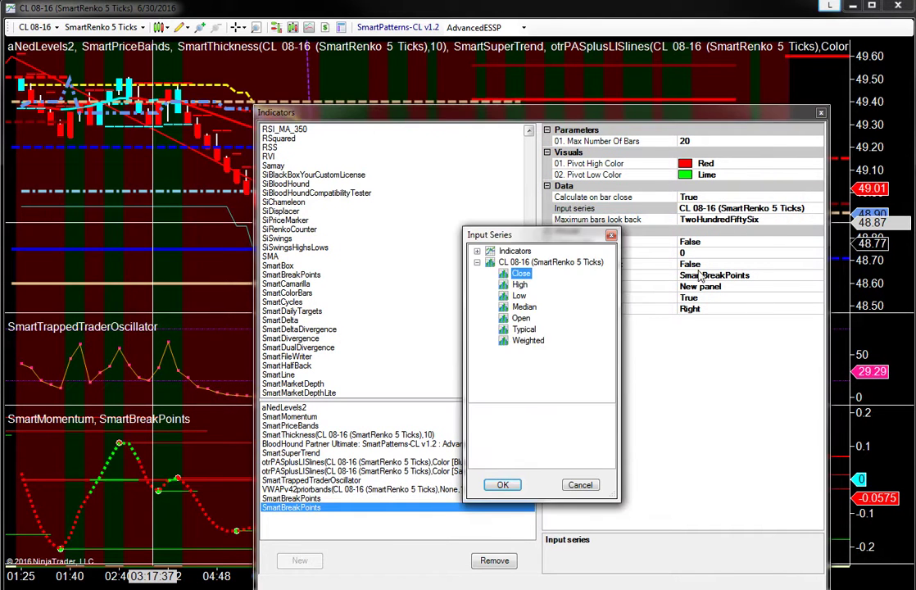
{"action": "left_click", "coordinate": [477, 250]}
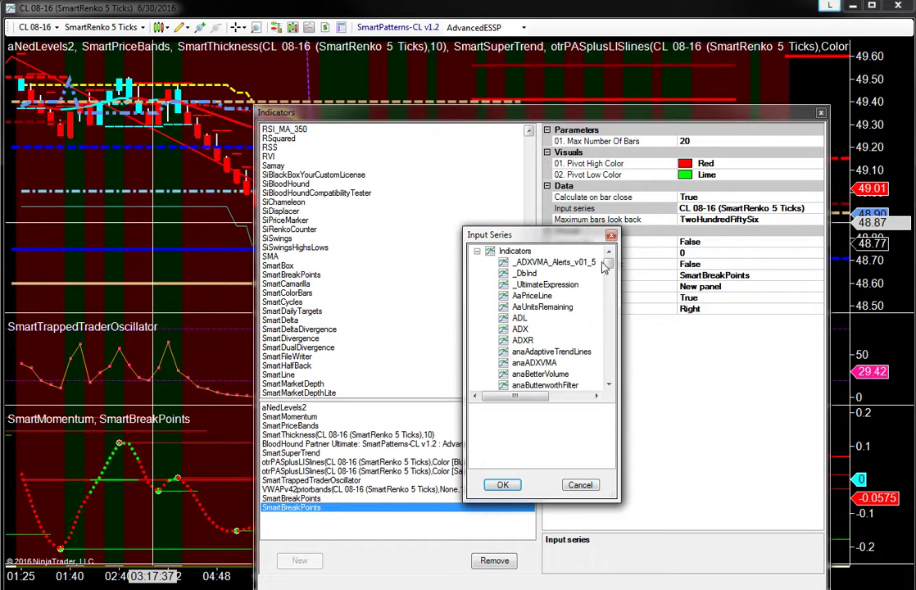
{"action": "left_click_drag", "start_coordinate": [607, 262], "coordinate": [624, 350]}
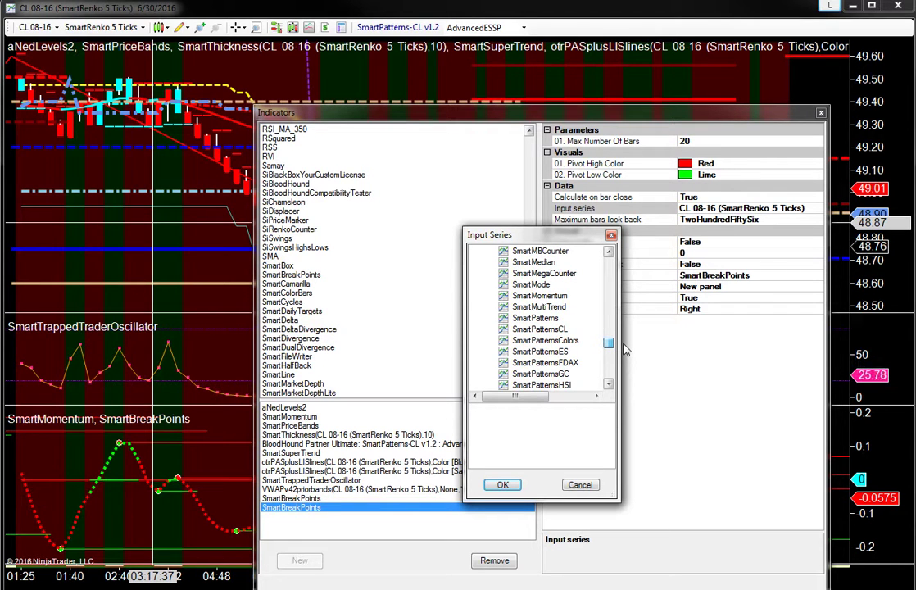
{"action": "scroll", "coordinate": [574, 347], "scroll_direction": "down", "scroll_amount": 7}
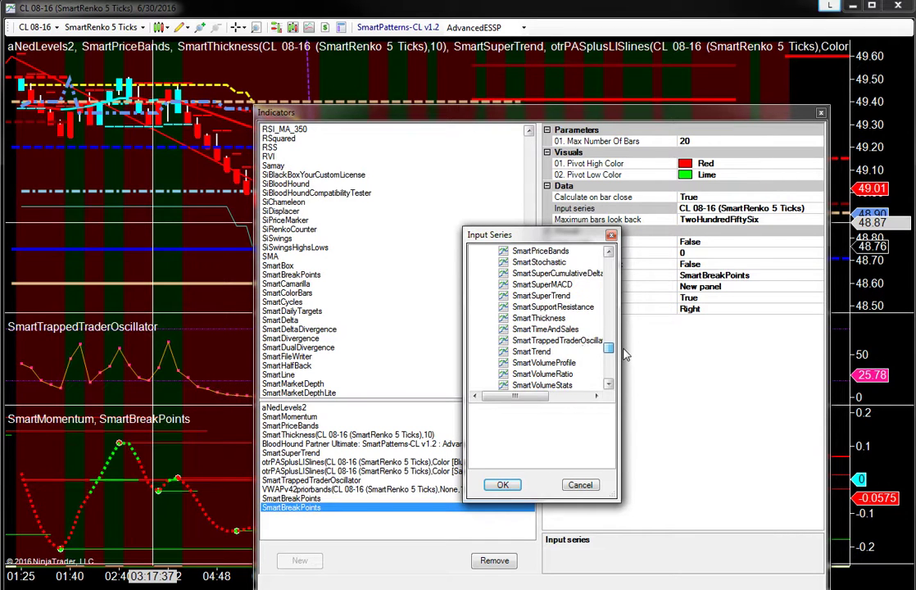
{"action": "left_click", "coordinate": [573, 343]}
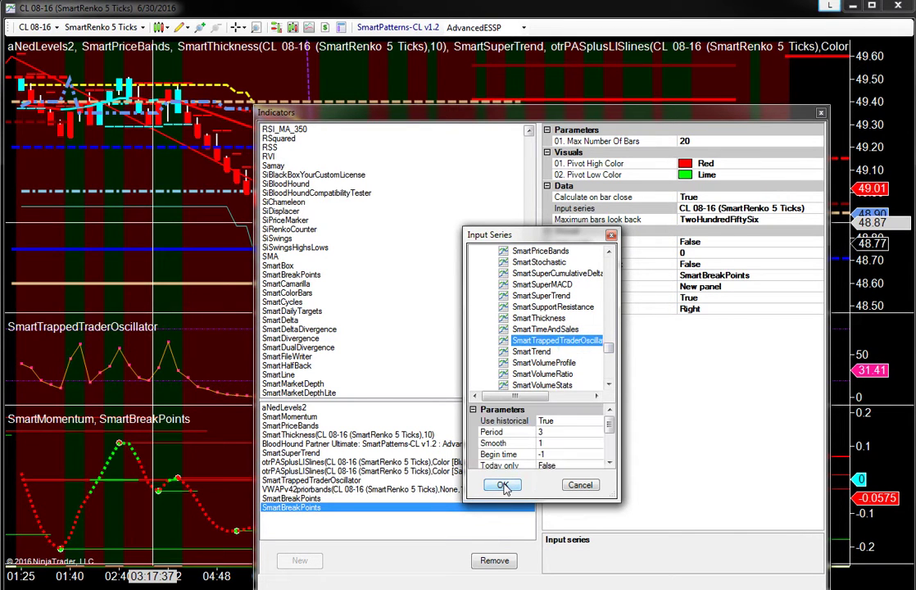
{"action": "left_click", "coordinate": [502, 486]}
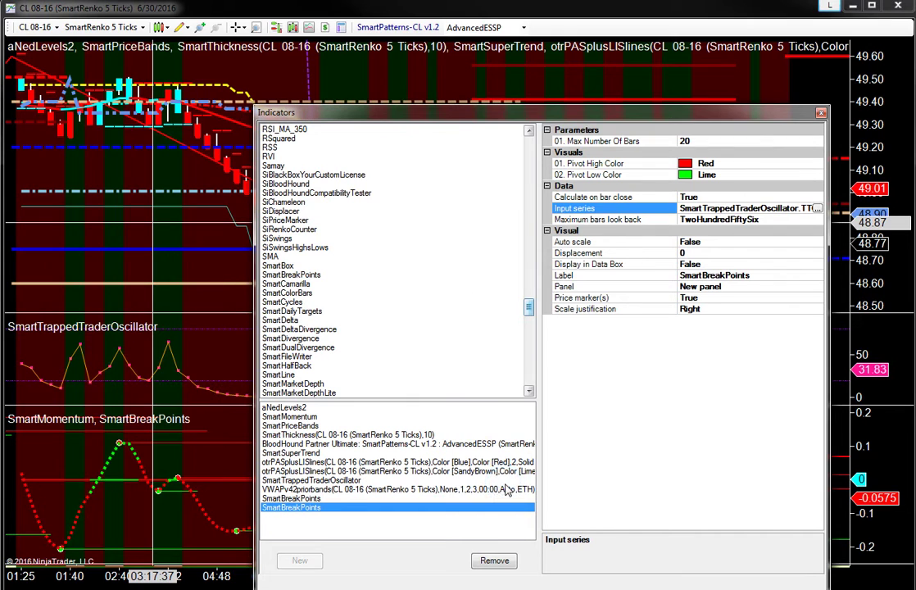
Set the plot panel of the second SmartBreakPoints to 2 and apply it to the chart.
{"action": "left_click", "coordinate": [684, 286]}
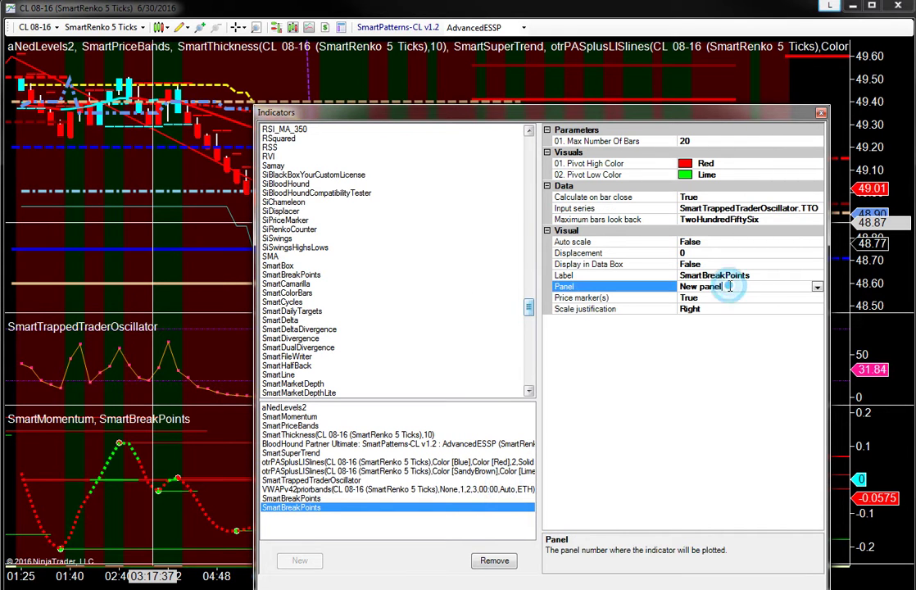
{"action": "key", "text": "BackSpace"}
{"action": "key", "text": "BackSpace"}
{"action": "key", "text": "BackSpace"}
{"action": "key", "text": "BackSpace"}
{"action": "key", "text": "BackSpace"}
{"action": "key", "text": "BackSpace"}
{"action": "key", "text": "BackSpace"}
{"action": "key", "text": "BackSpace"}
{"action": "key", "text": "BackSpace"}
{"action": "type", "text": "2"}
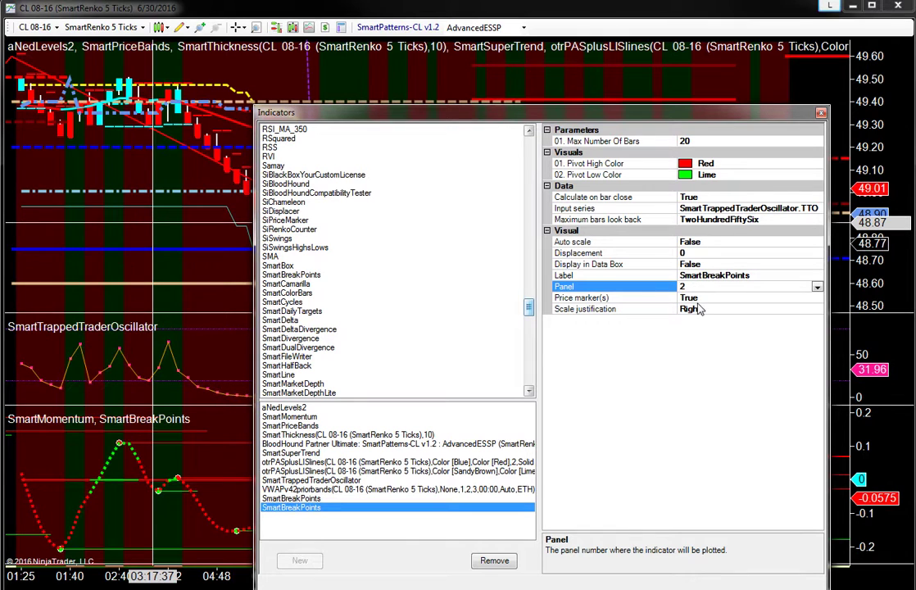
{"action": "left_click", "coordinate": [632, 561]}
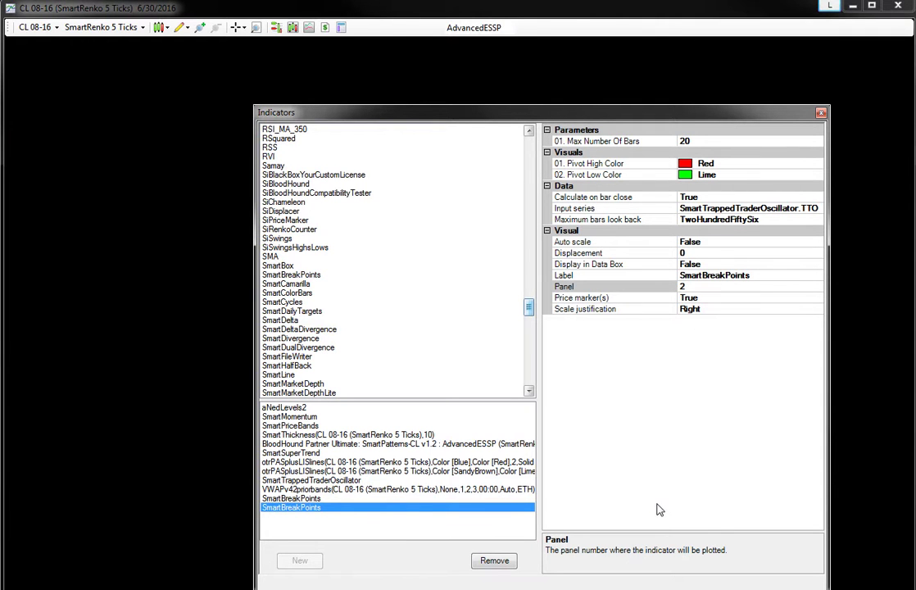
{"action": "key", "text": "Return"}
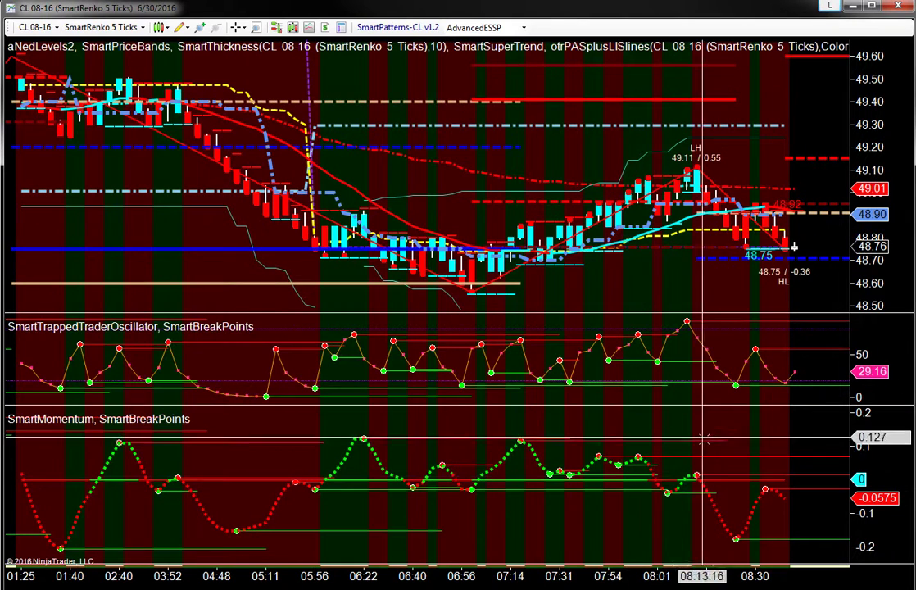